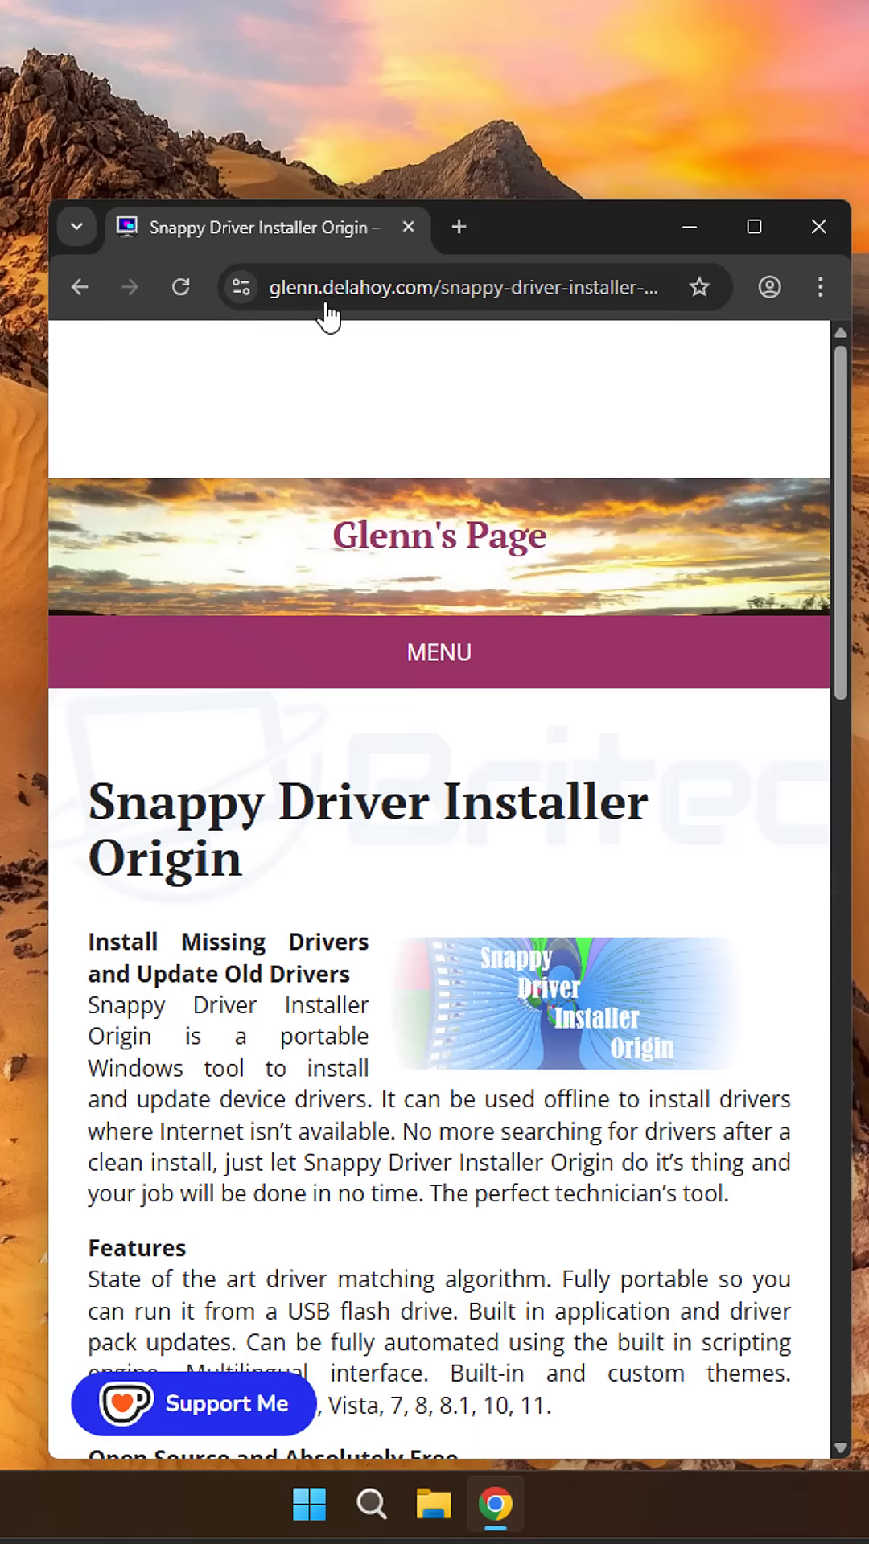
- Download the SDIO 1.15.4 zip and run SDIO_x64_R815.exe from its extracted folder
middle_click(783, 882)
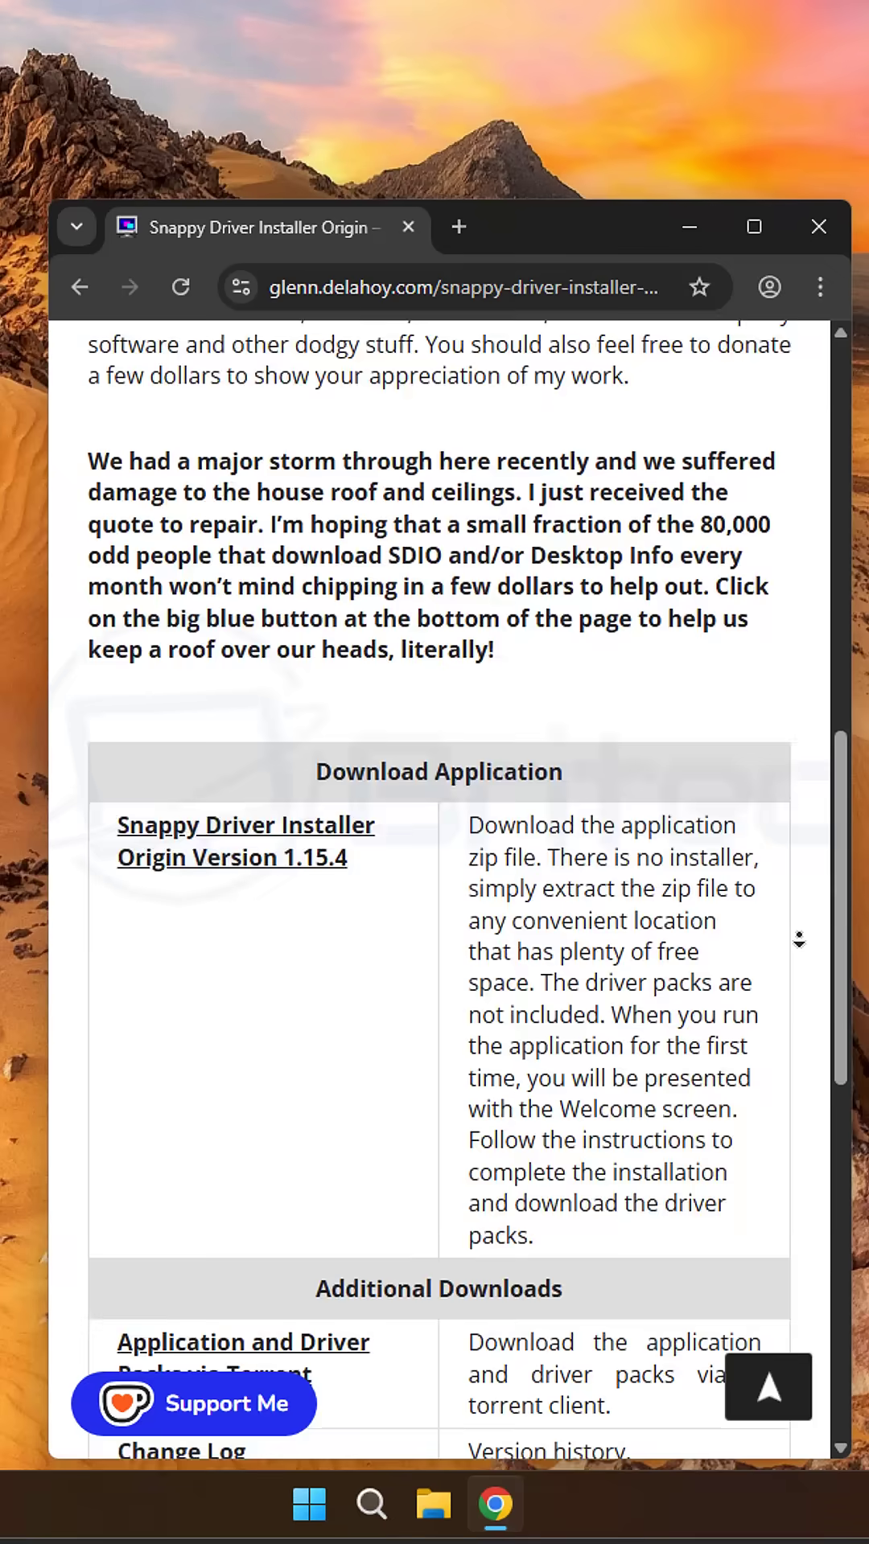
middle_click(799, 940)
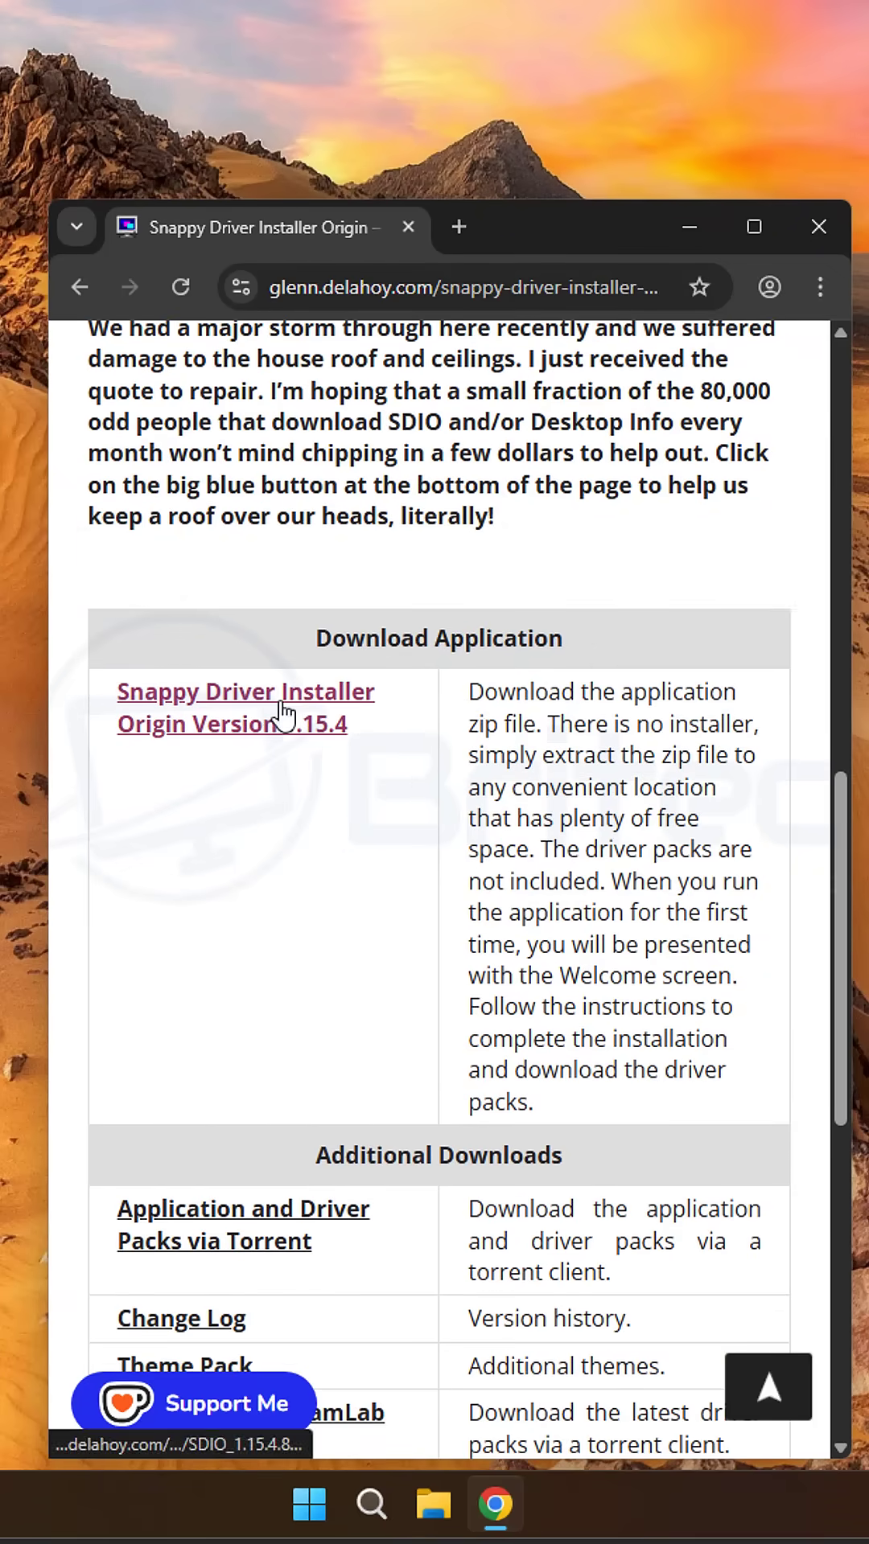
left_click(259, 714)
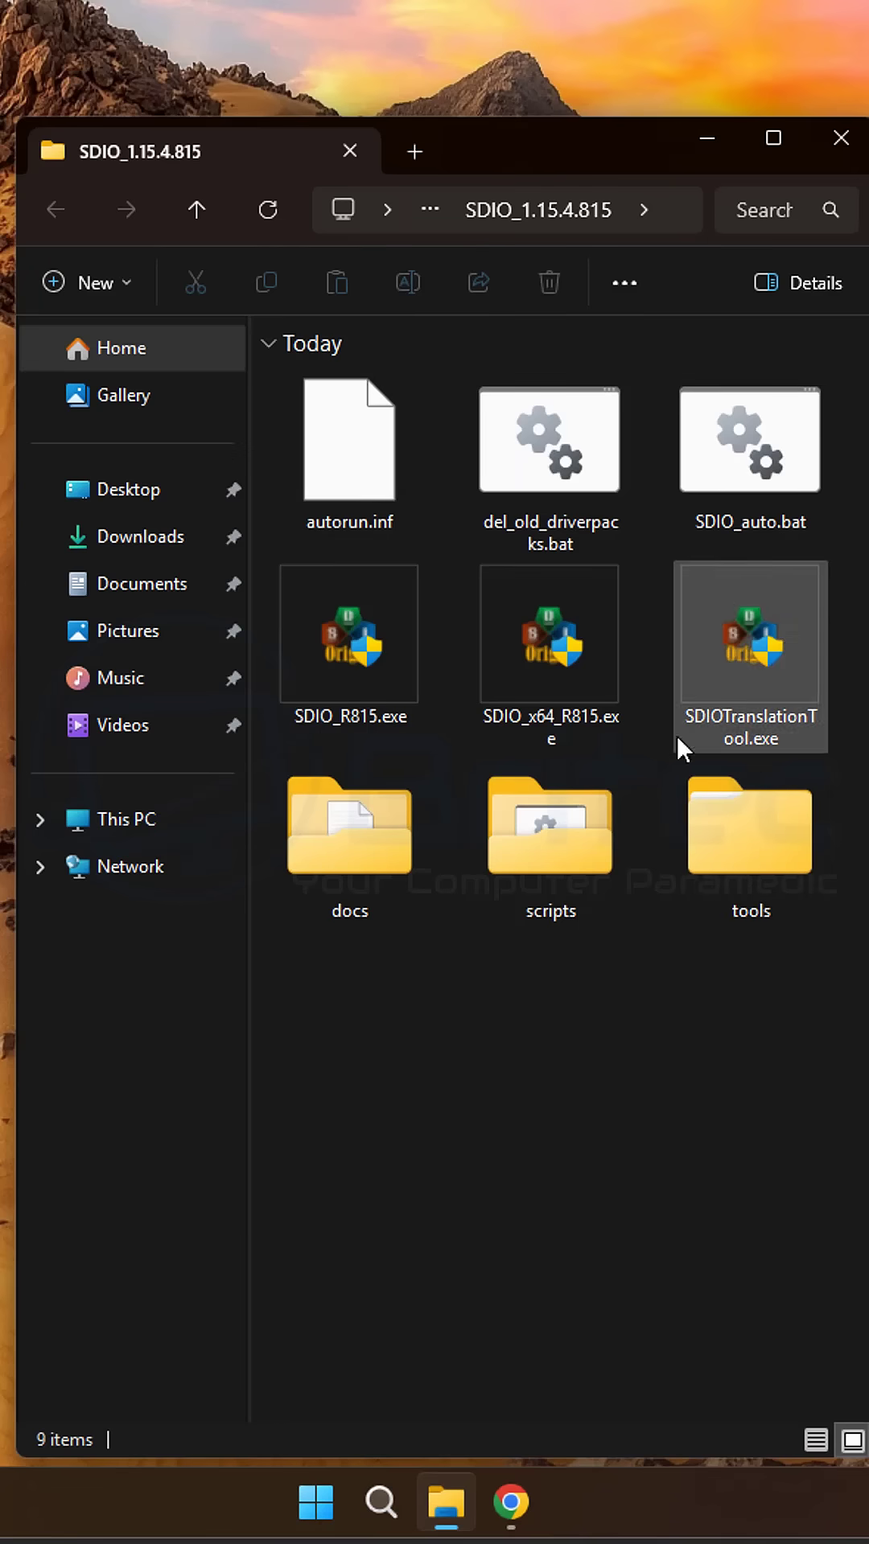
double_click(541, 646)
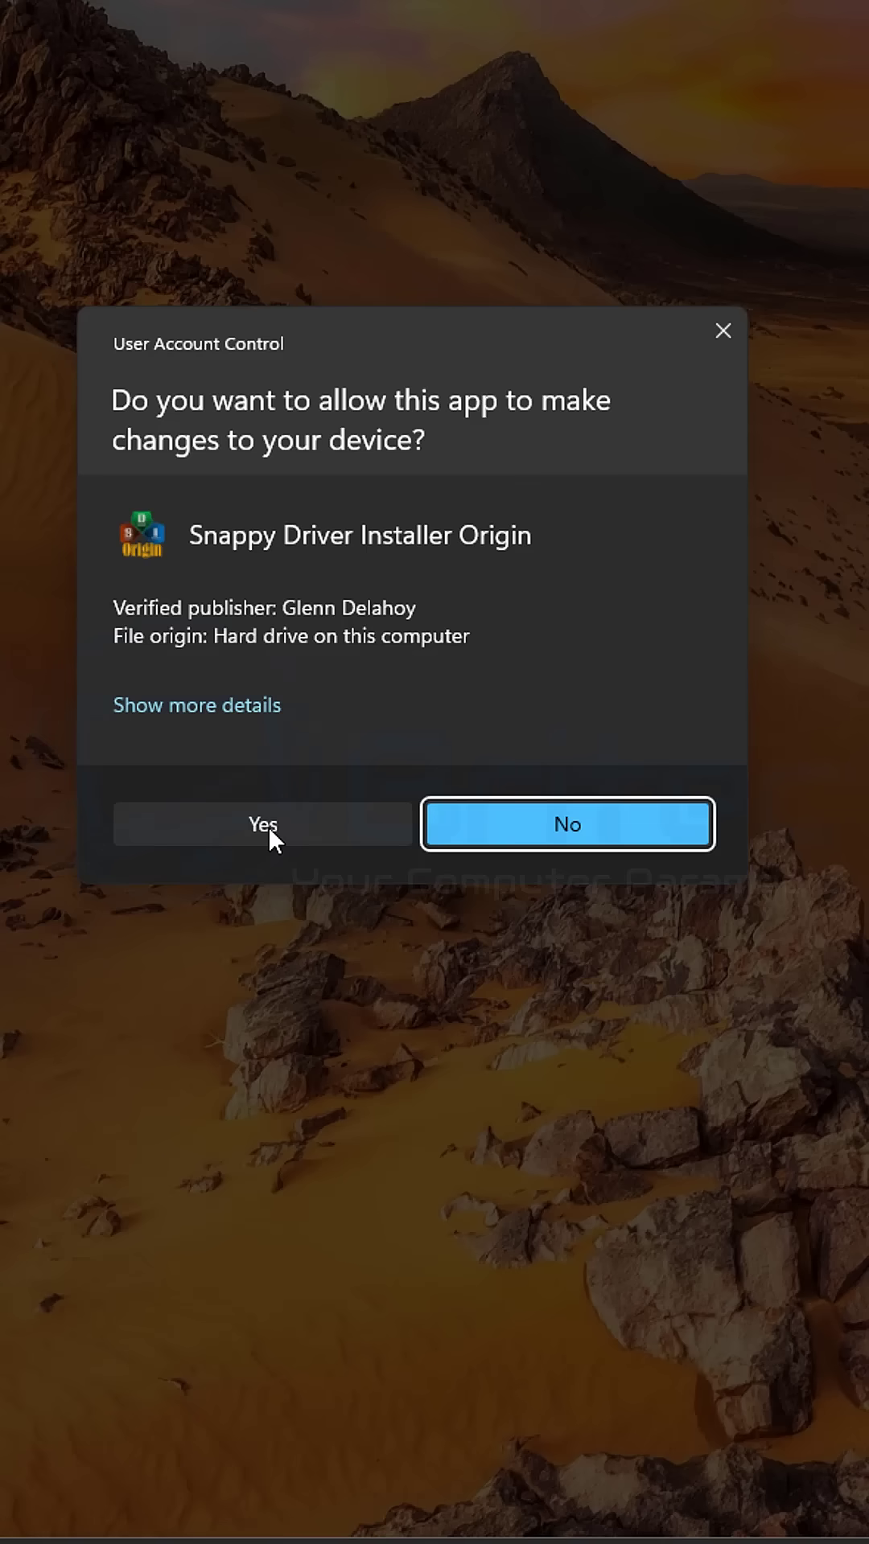
- Allow SDIO through the UAC prompt and choose the 18.0 MB 'Download Indexes Only' option
left_click(268, 826)
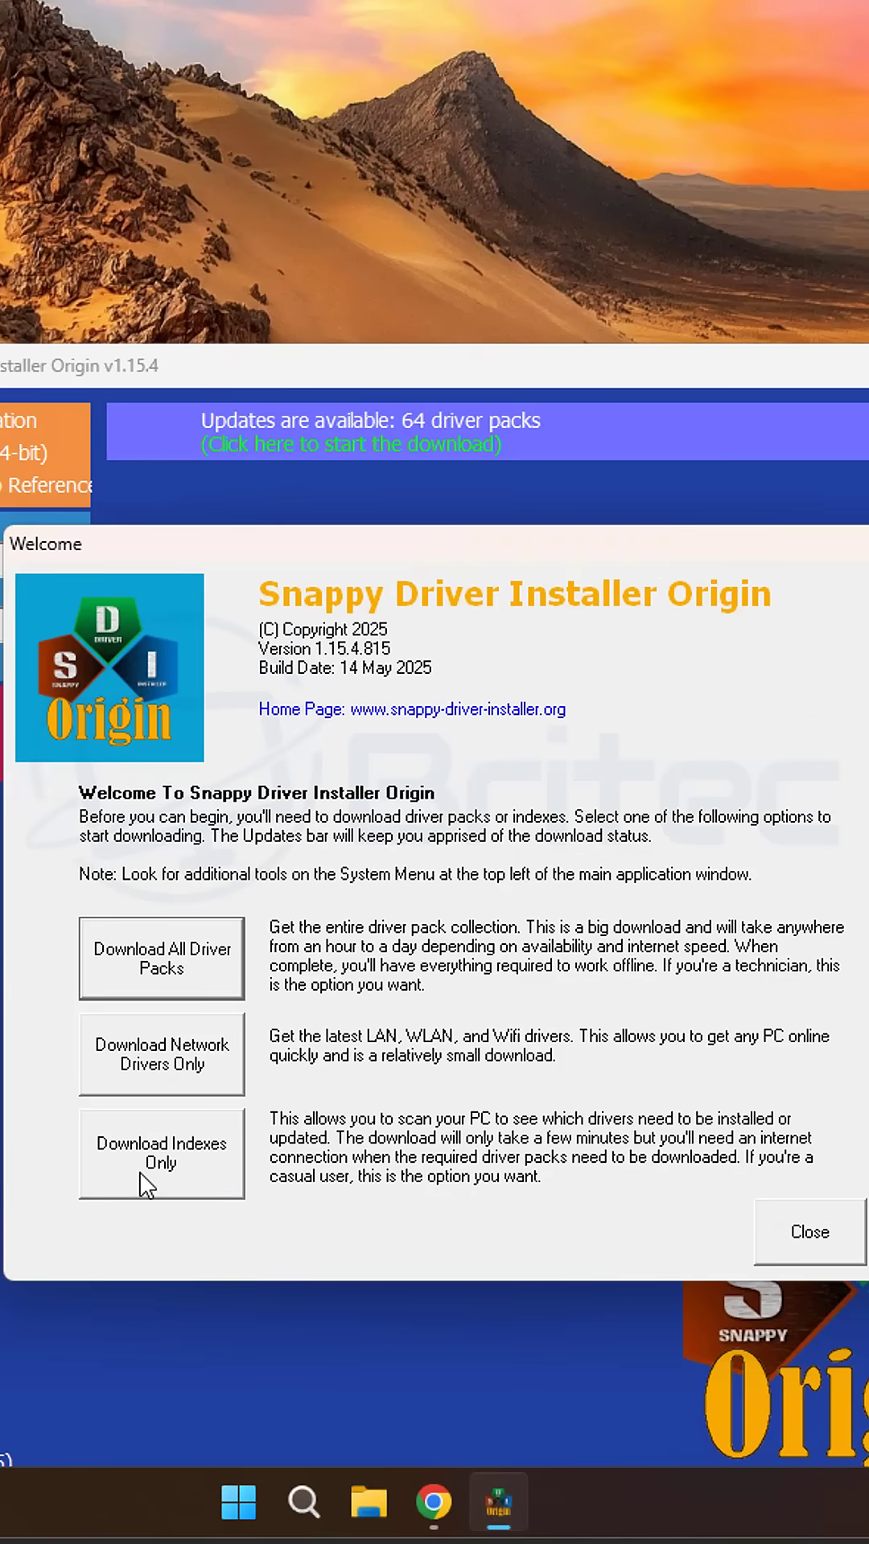
left_click(142, 1176)
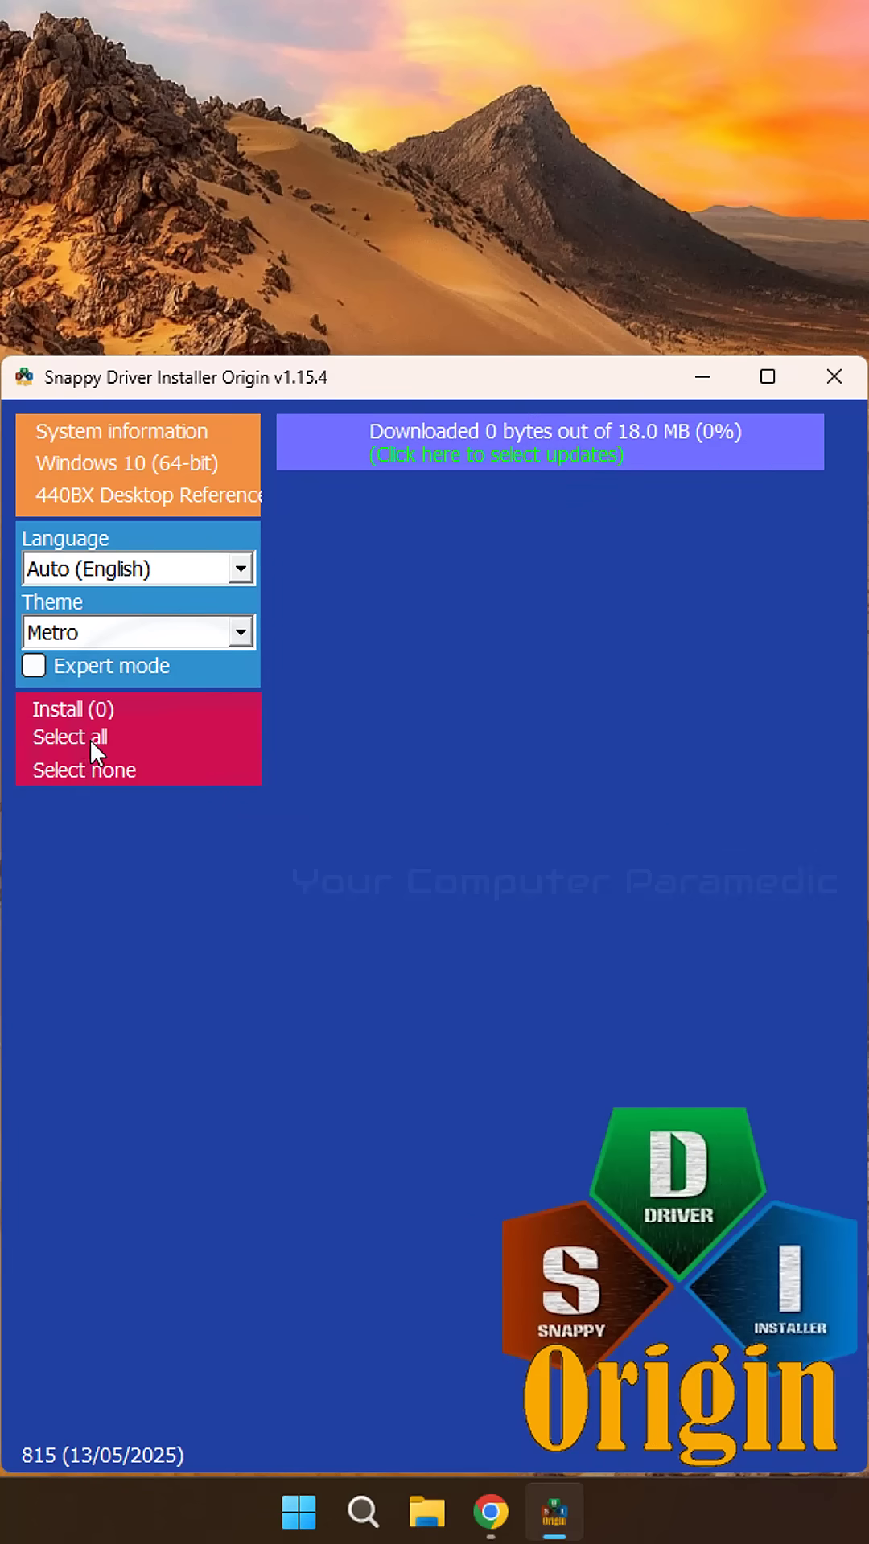
- Enable Expert mode and tick 'Unknown' to list the five VMware/EFI devices lacking drivers
left_click(34, 666)
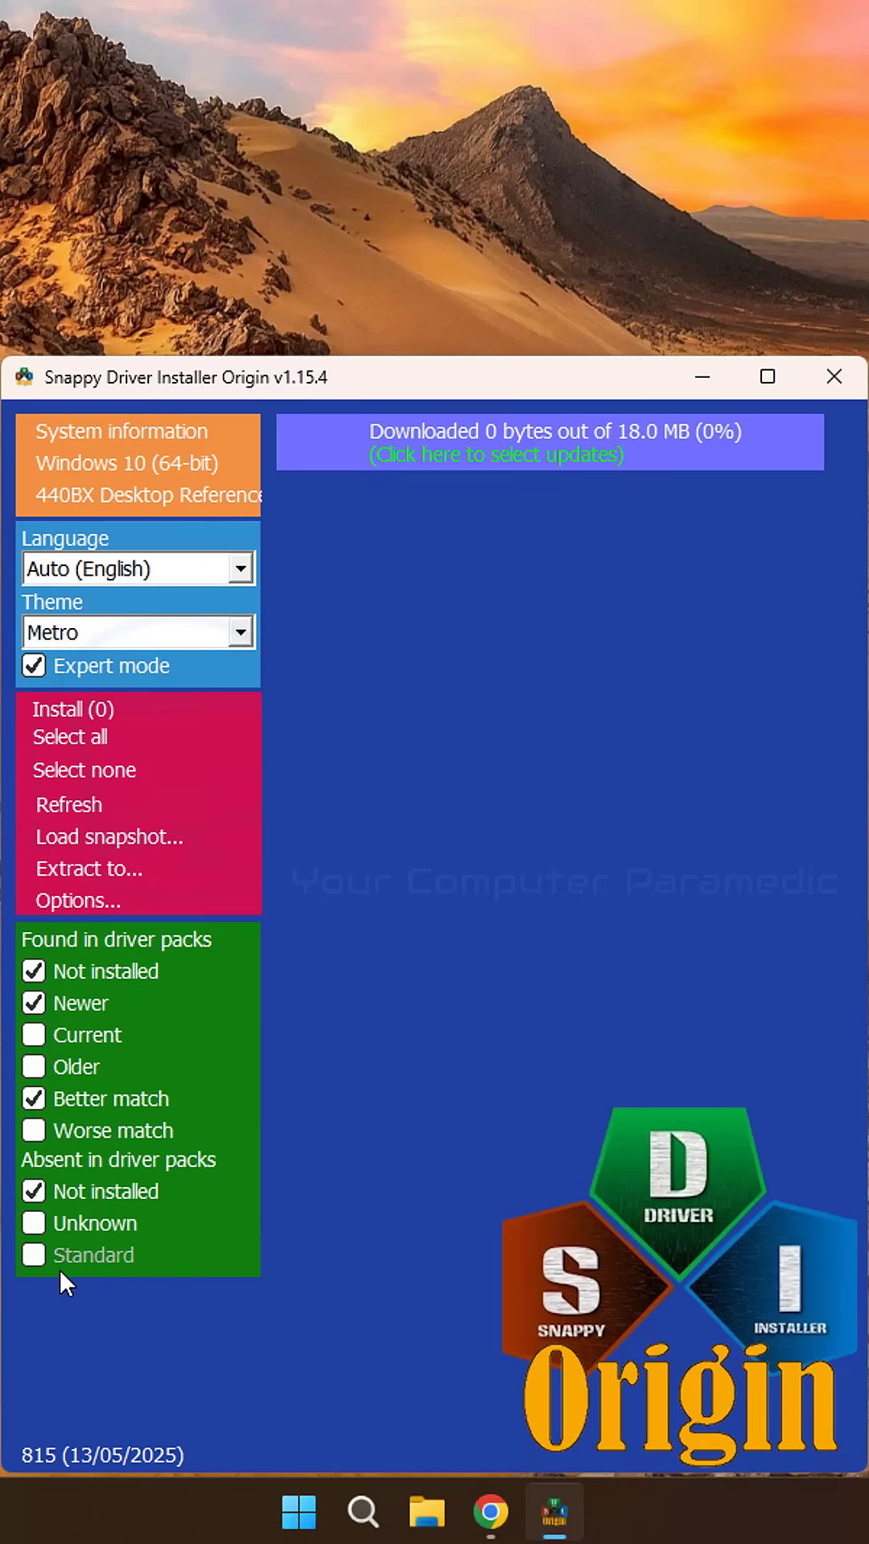
left_click(66, 1224)
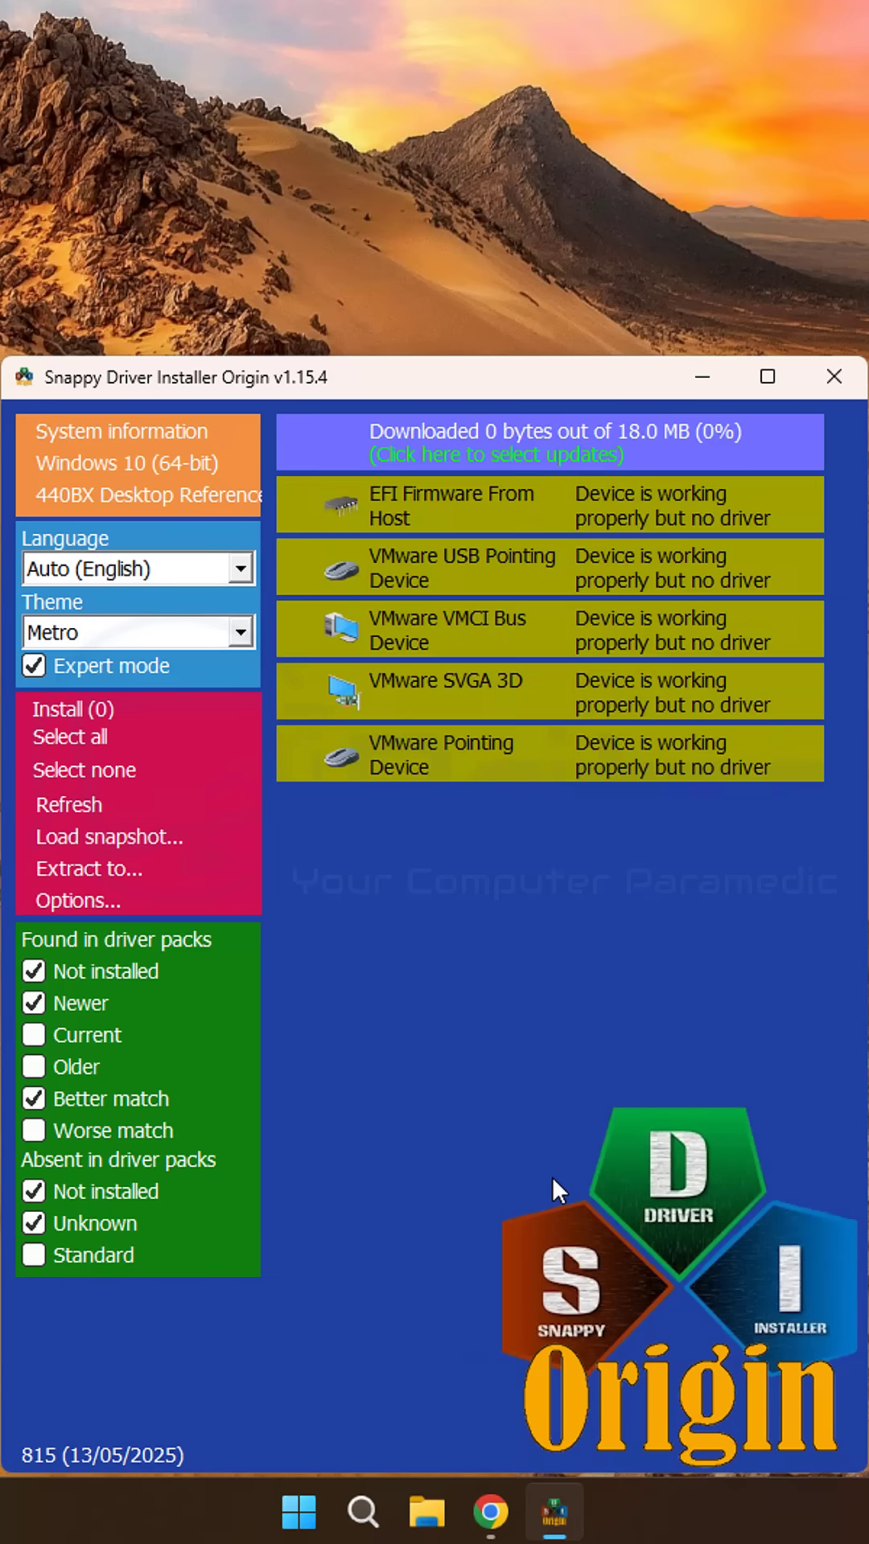